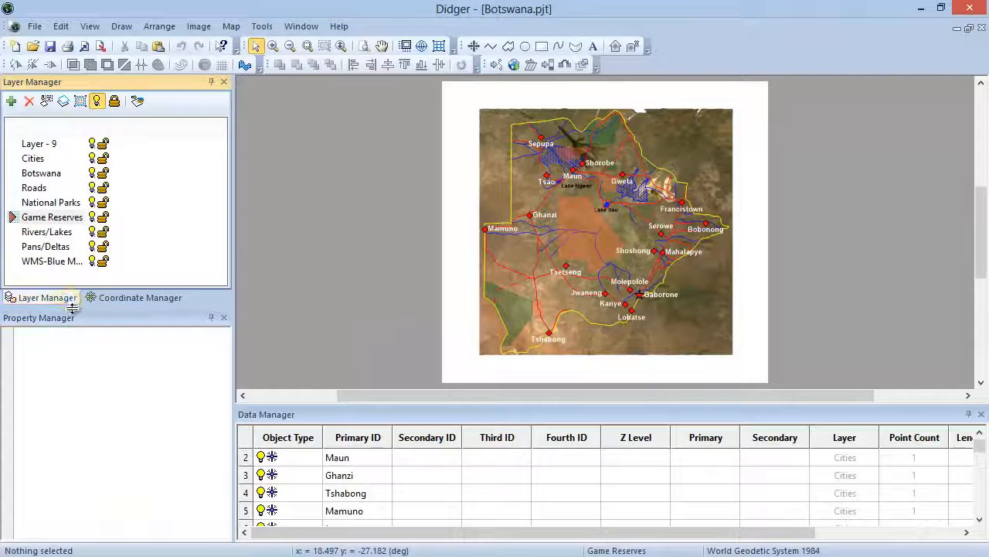
Step: Display the Coordinate Manager and look over the Property Manager and Data Manager panes
left_click(139, 298)
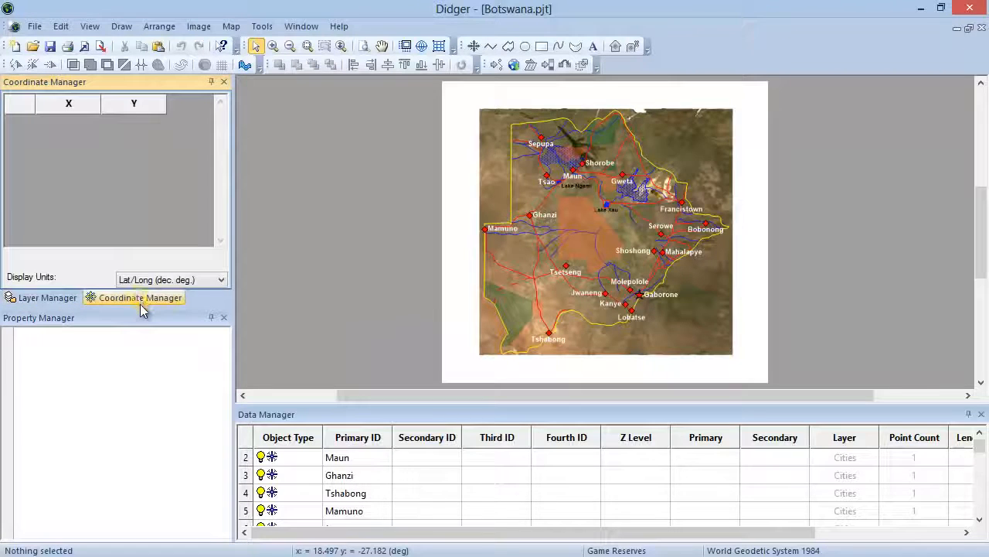
left_click(79, 321)
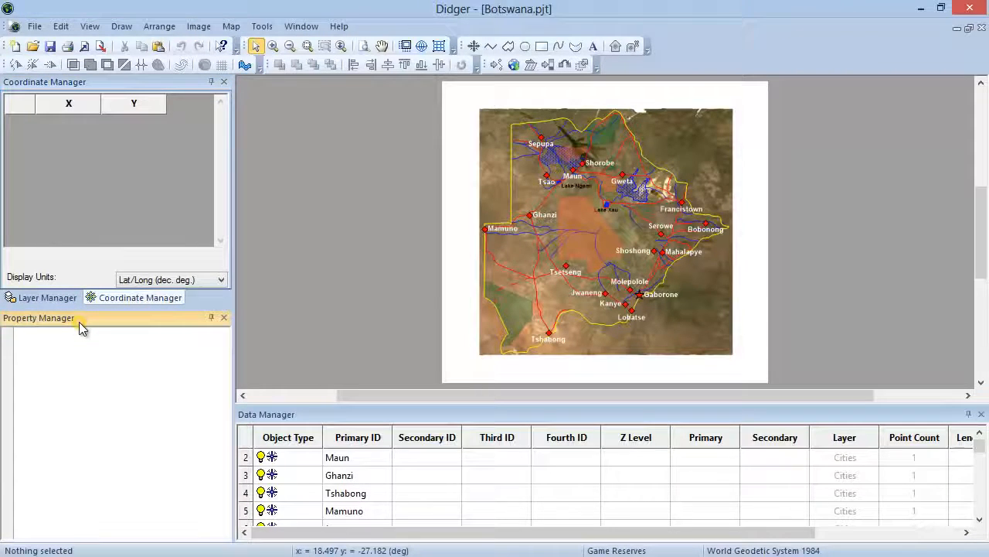
left_click(395, 418)
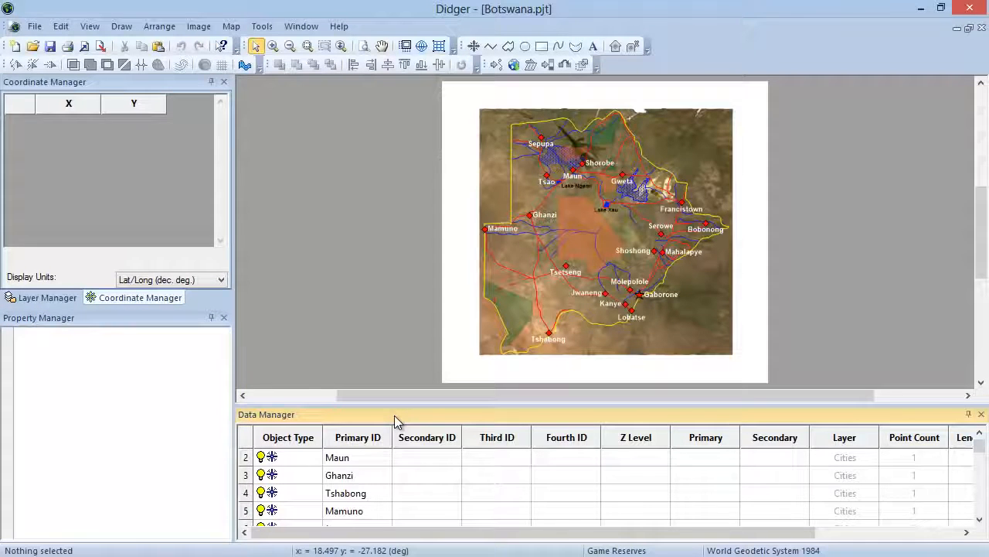
Step: Select Lobatse, the Botswana boundary, the first Roads polyline and the WMS image in the Data Manager to inspect their coordinates and properties
left_click_drag(979, 448, 978, 460)
left_click(298, 474)
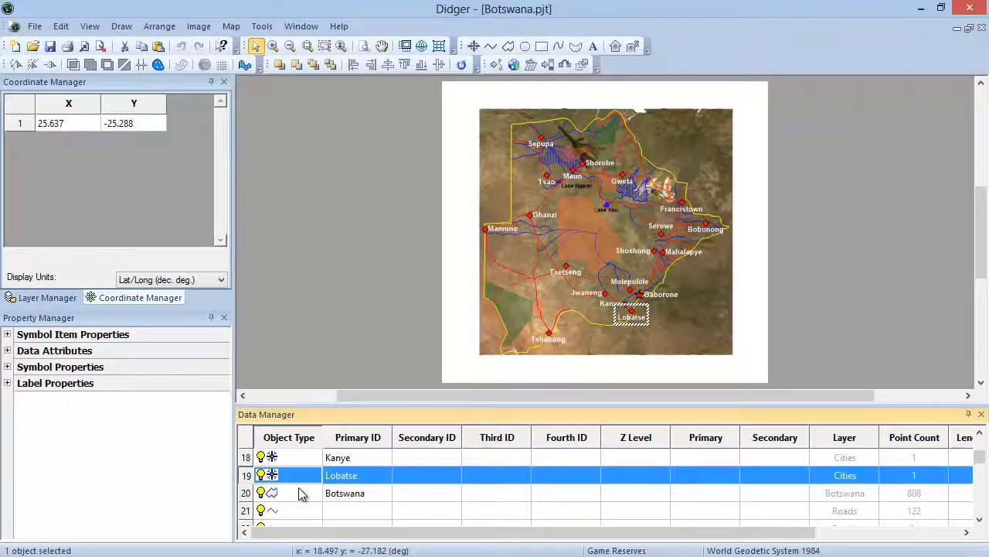
left_click(298, 488)
left_click(298, 509)
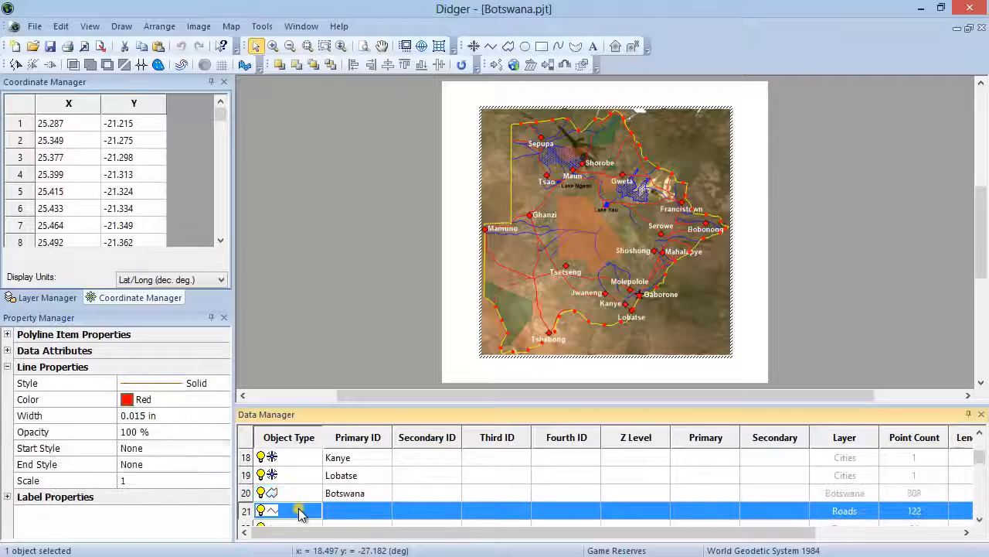
left_click_drag(979, 466, 979, 507)
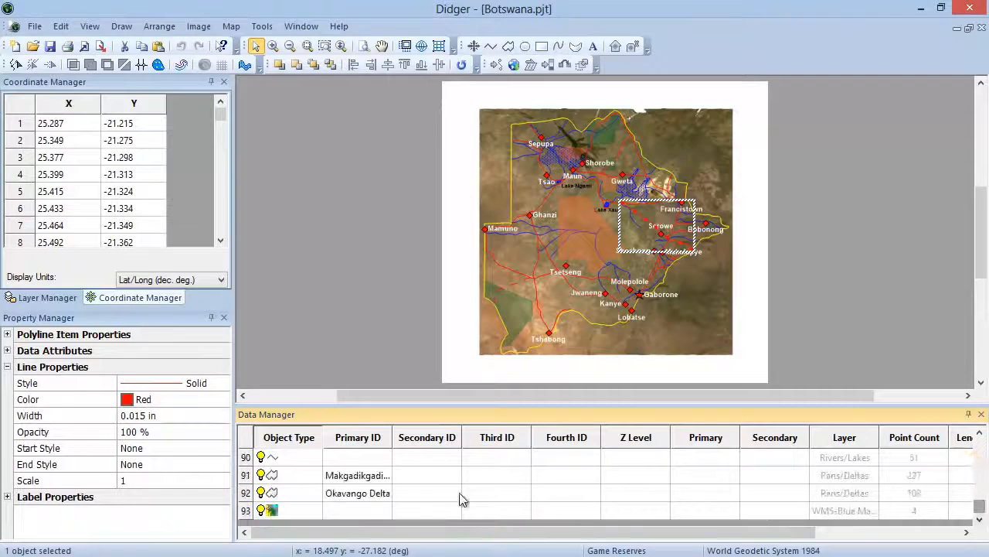
left_click(300, 512)
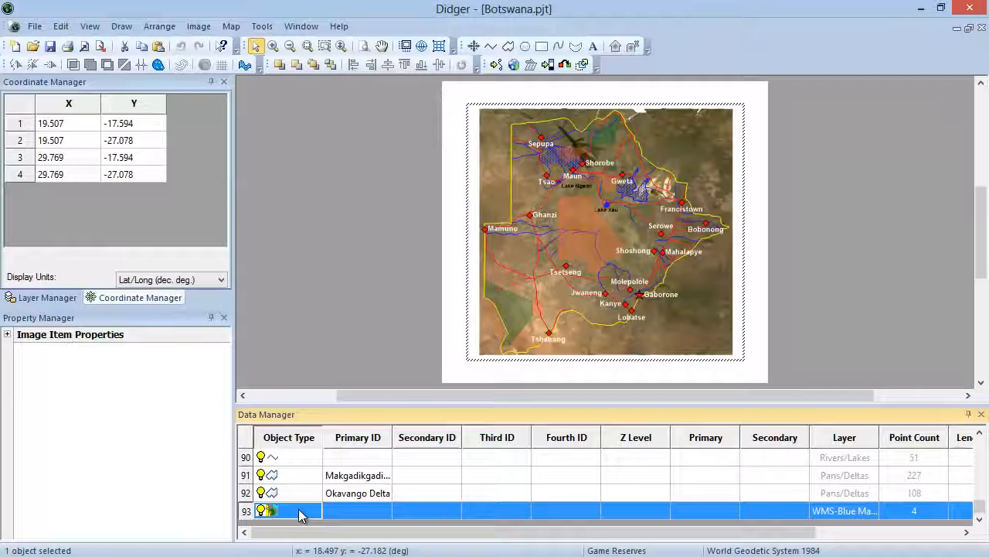
Step: Hide the Data Manager and show it again
left_click(92, 31)
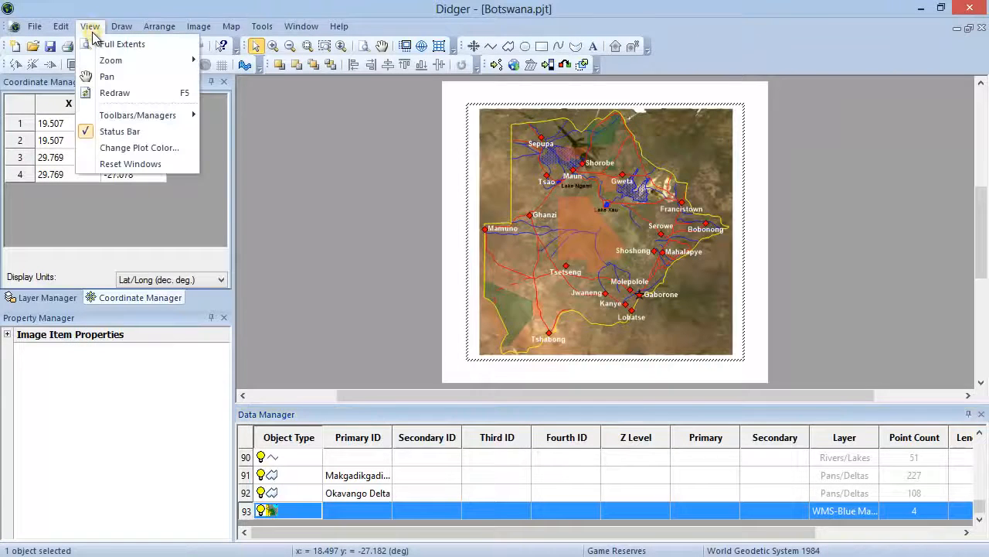
mouse_move(133, 119)
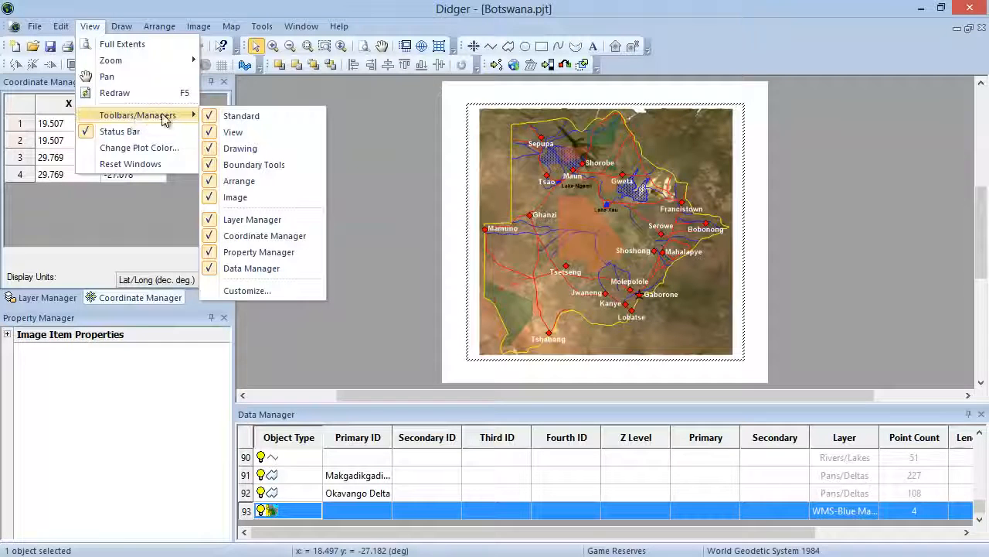
left_click(278, 268)
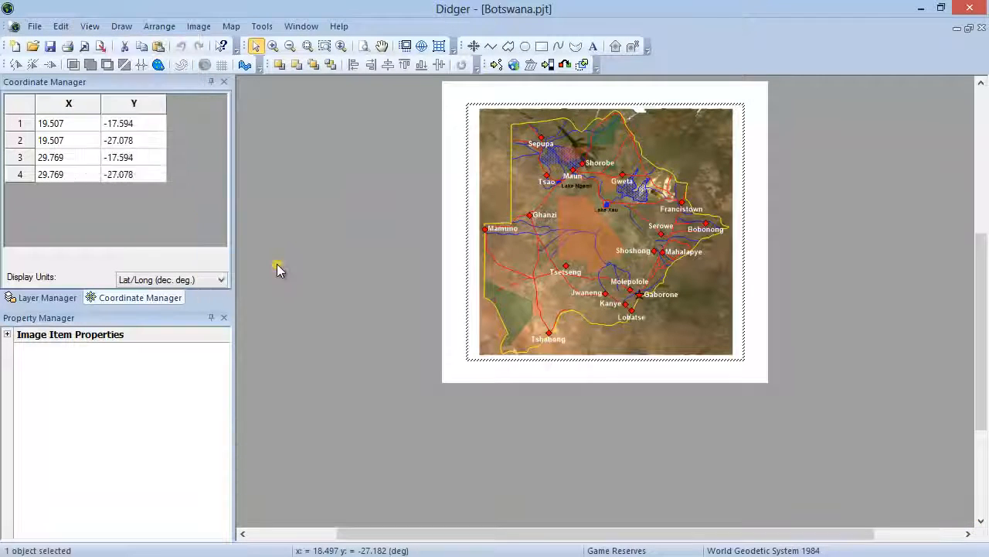
left_click(90, 26)
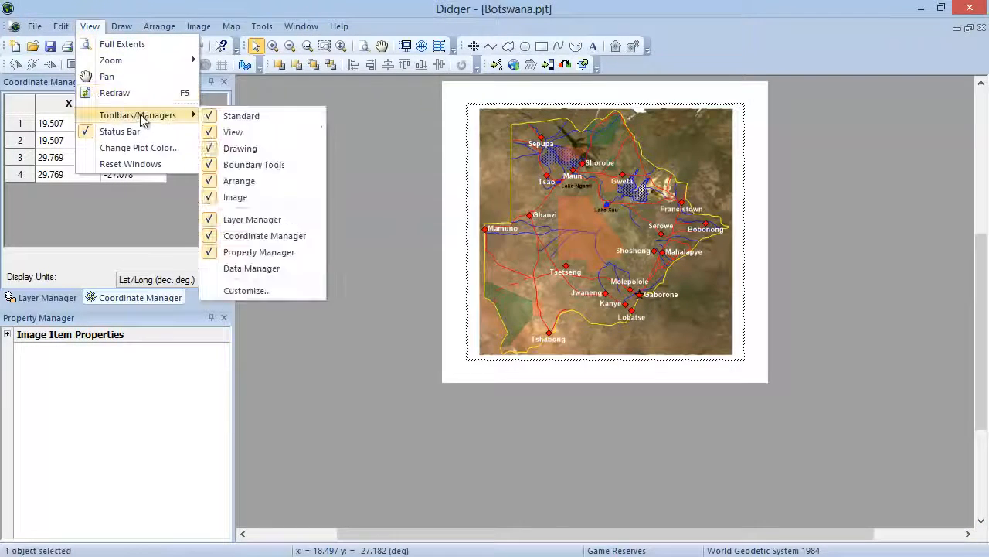
left_click(262, 268)
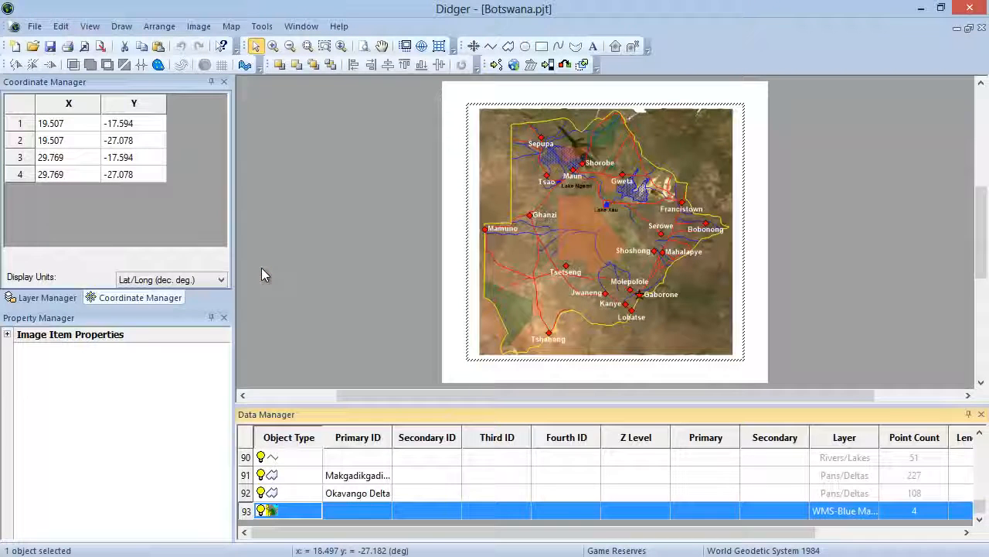
Step: In the Layer Manager, hide the Botswana and Roads layers, and make both layers visible again
left_click(46, 300)
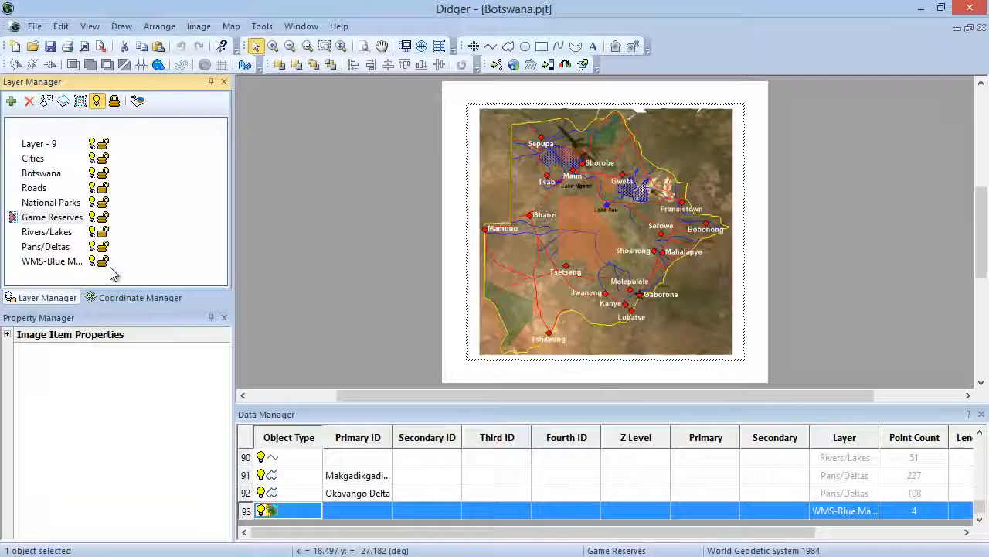
left_click(92, 172)
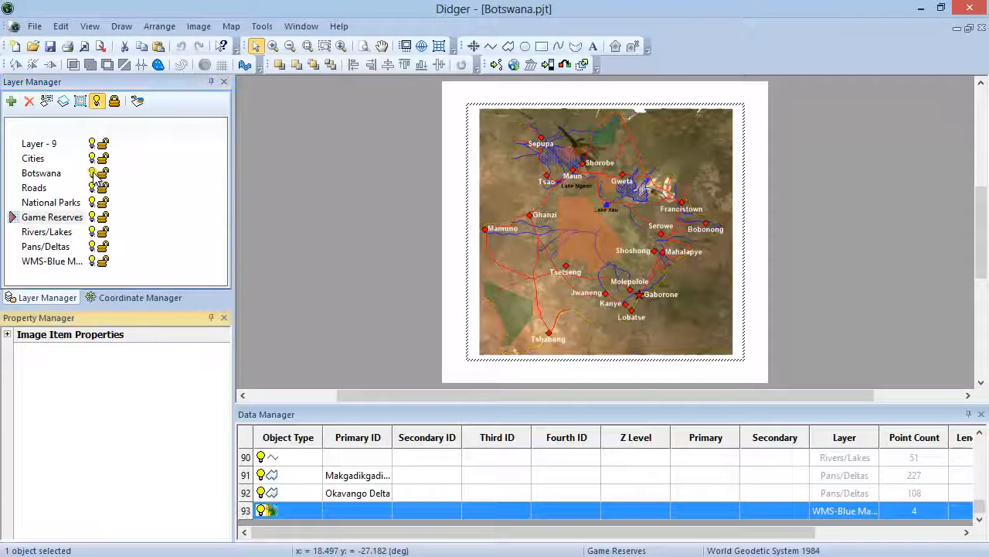
left_click(92, 187)
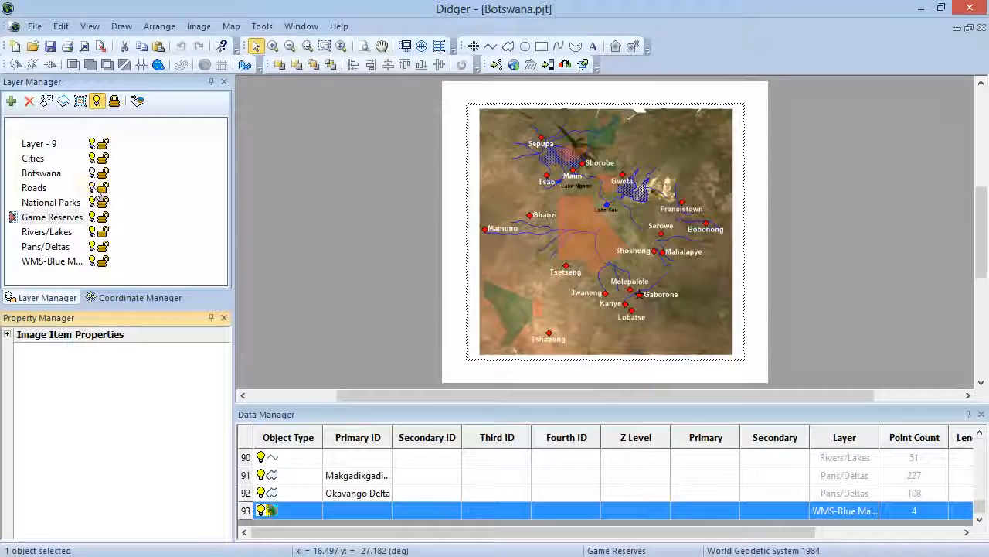
left_click(92, 187)
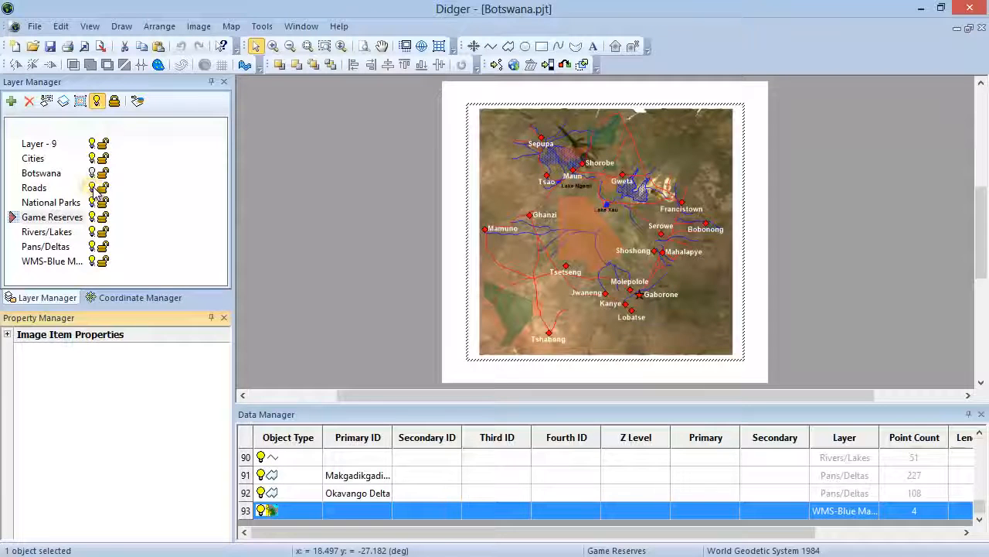
left_click(92, 173)
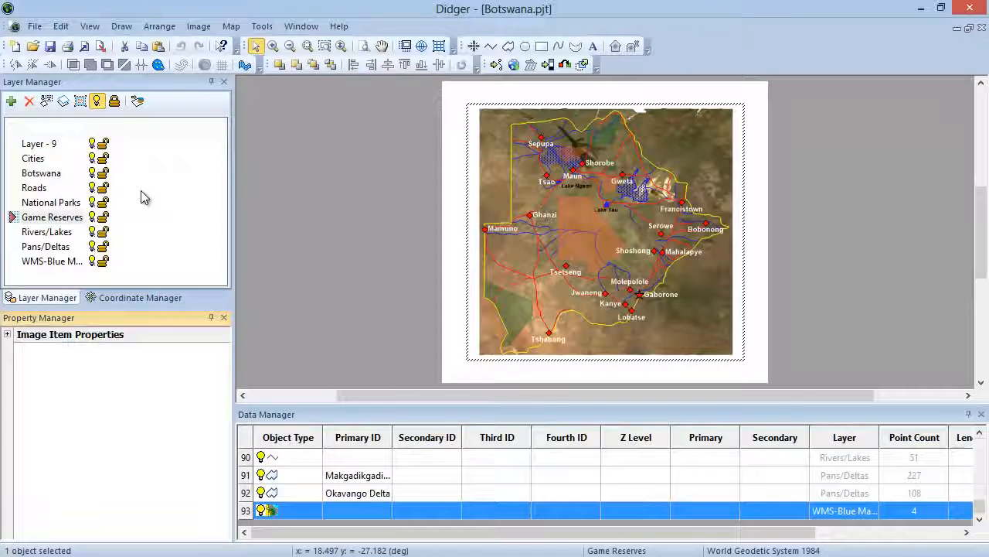
Step: Make Rivers/Lakes the active layer, and move the Pans/Deltas layer above Layer - 9 to the head of the layer order
left_click(54, 234)
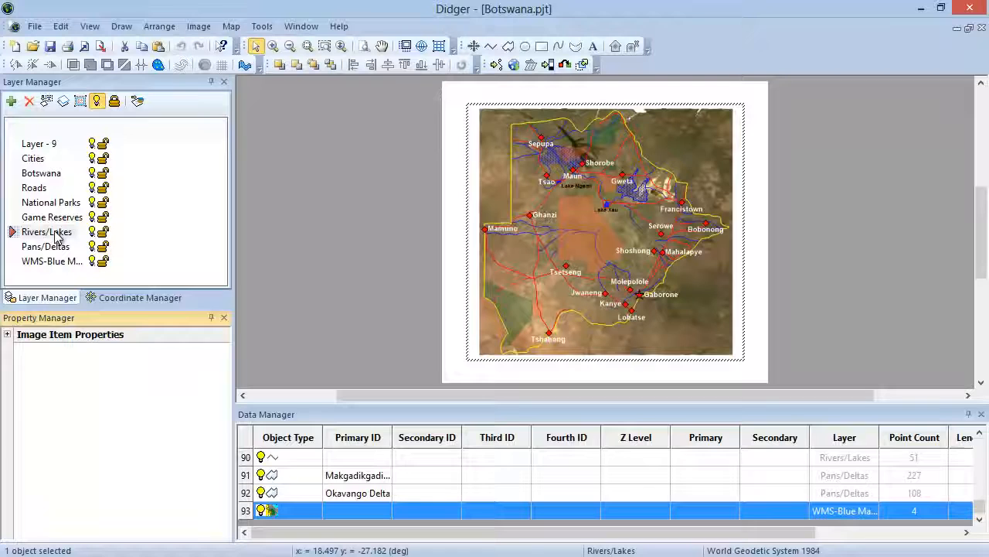
right_click(56, 238)
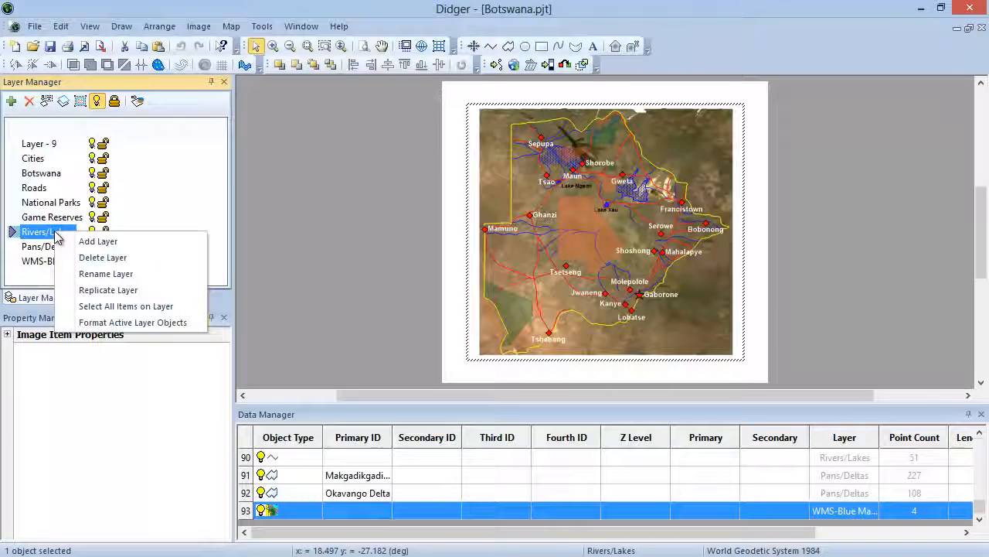
left_click(44, 231)
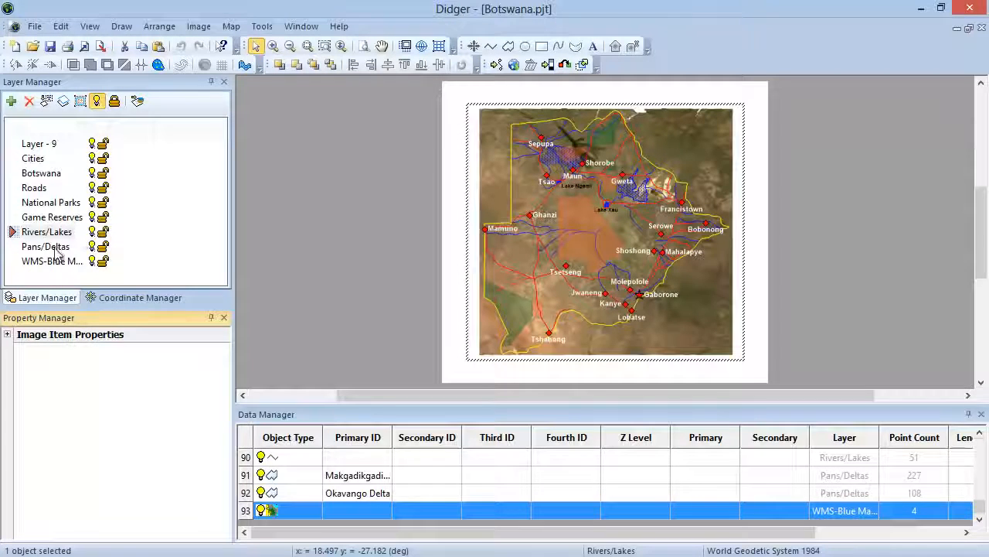
left_click_drag(55, 247, 37, 146)
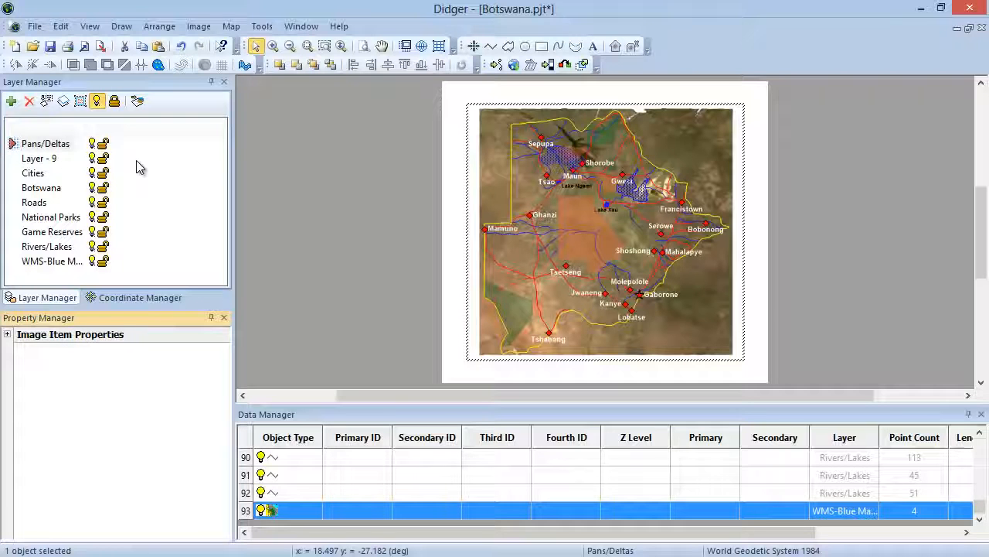
Step: Hide the Cities layer and redisplay it, and toggle the layer's lock
left_click(92, 173)
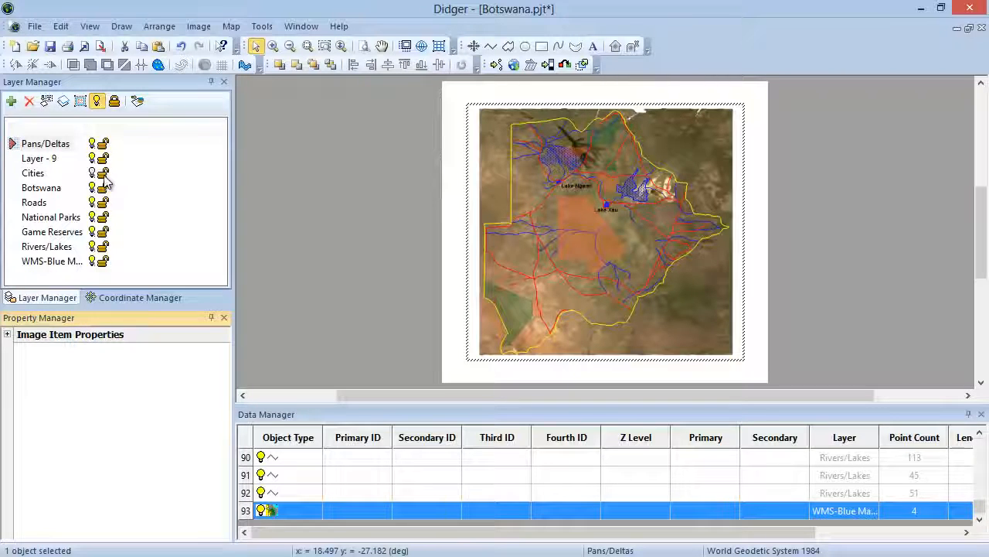
left_click(92, 173)
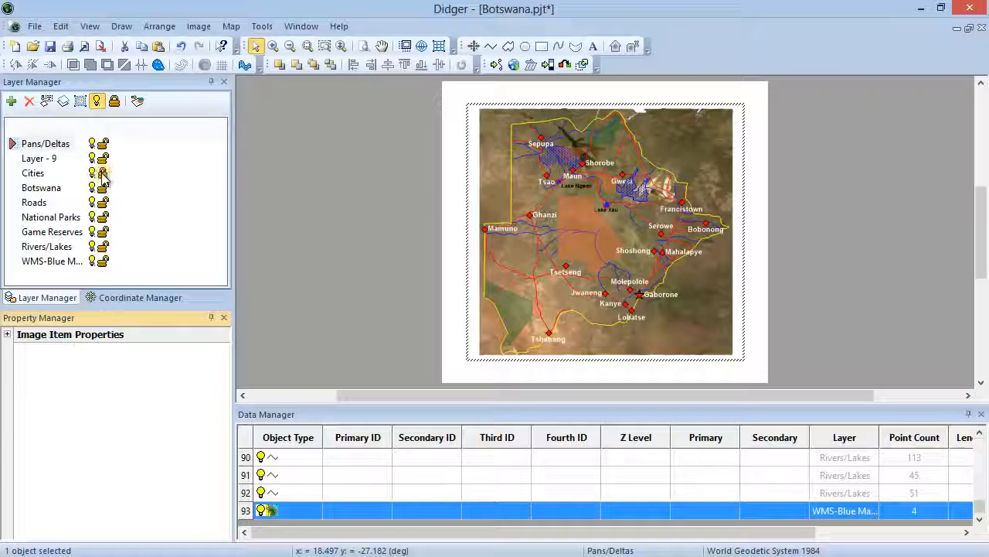
left_click(103, 172)
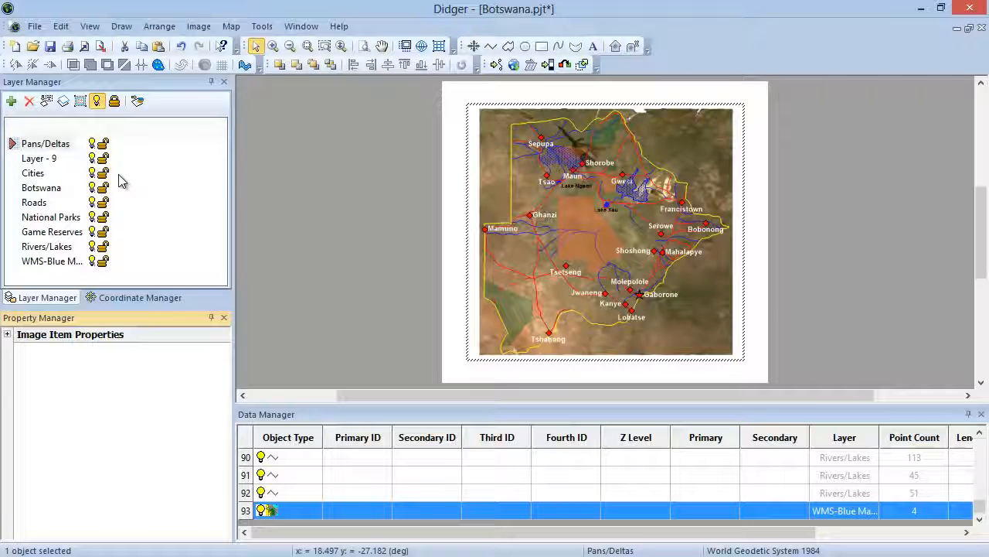
Step: Select the Makgadikgadi polygon in the Data Manager and inspect its first three vertices in the Coordinate Manager
left_click(137, 298)
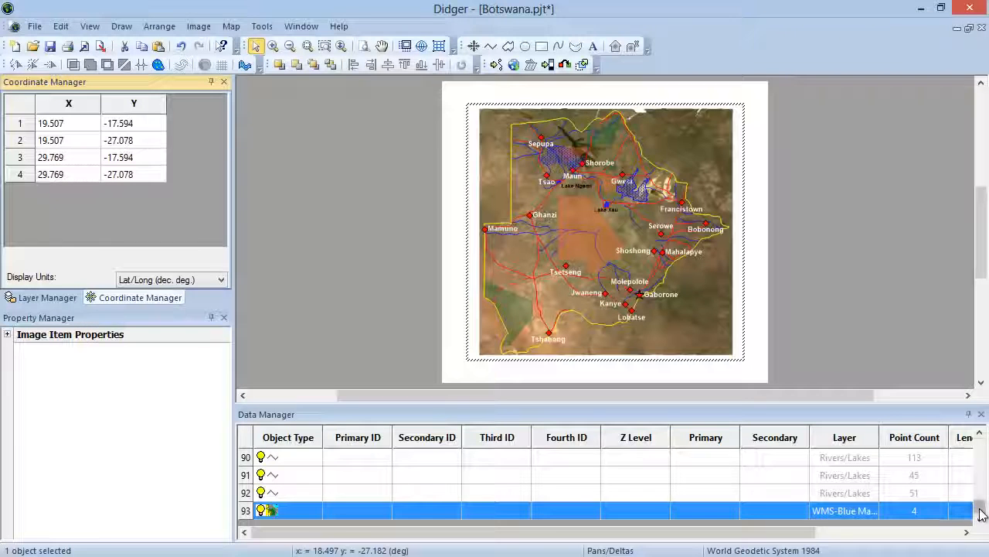
left_click_drag(980, 511, 980, 444)
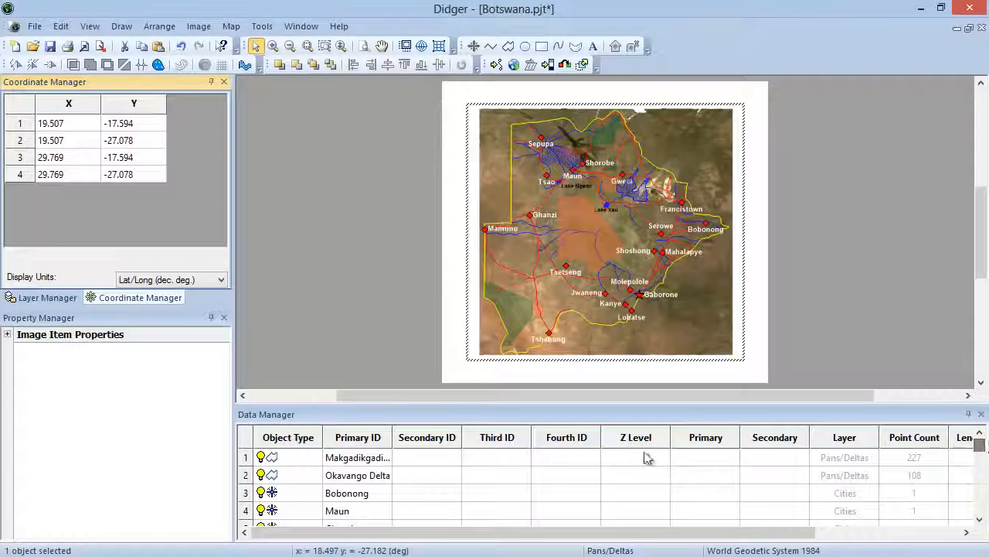
left_click(377, 457)
left_click(296, 456)
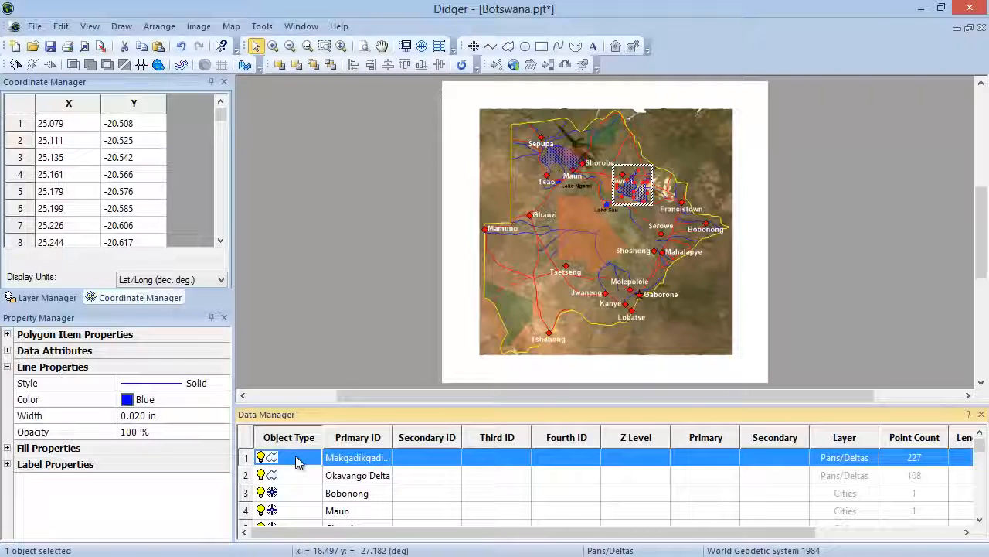
left_click(77, 131)
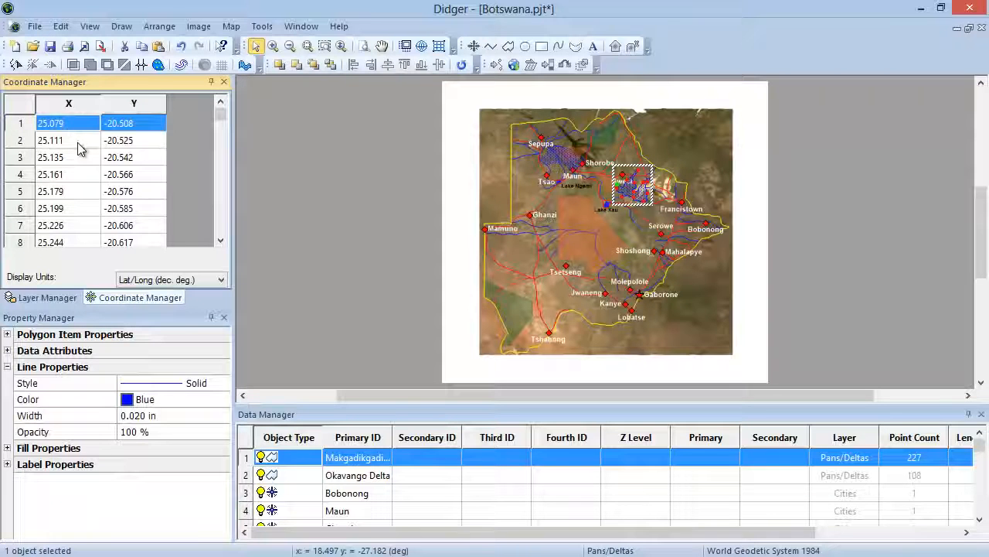
left_click(79, 144)
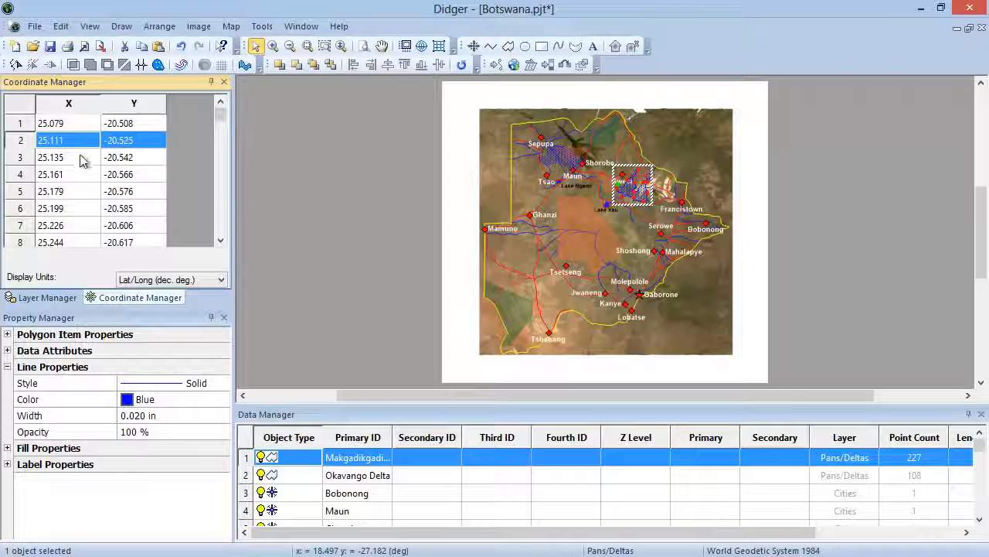
left_click(81, 156)
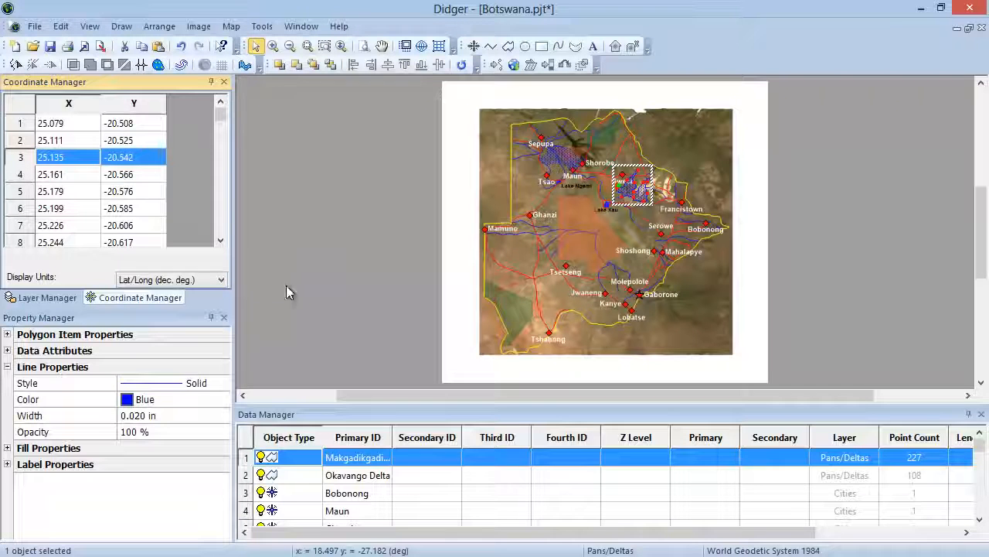
Step: Set the Botswana boundary polygon's line color to Blue and bring its length and area columns into view in the Data Manager
left_click_drag(980, 444, 983, 466)
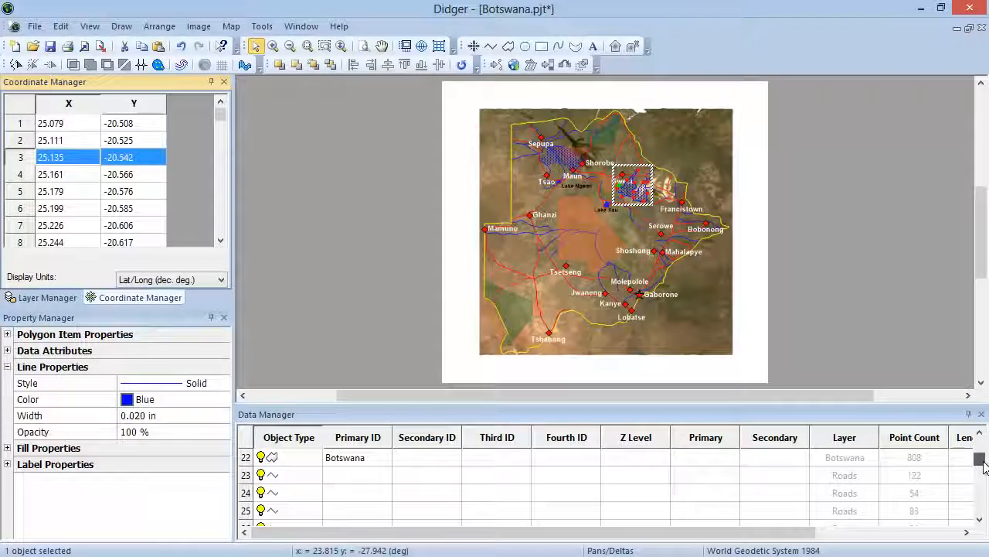
left_click(300, 460)
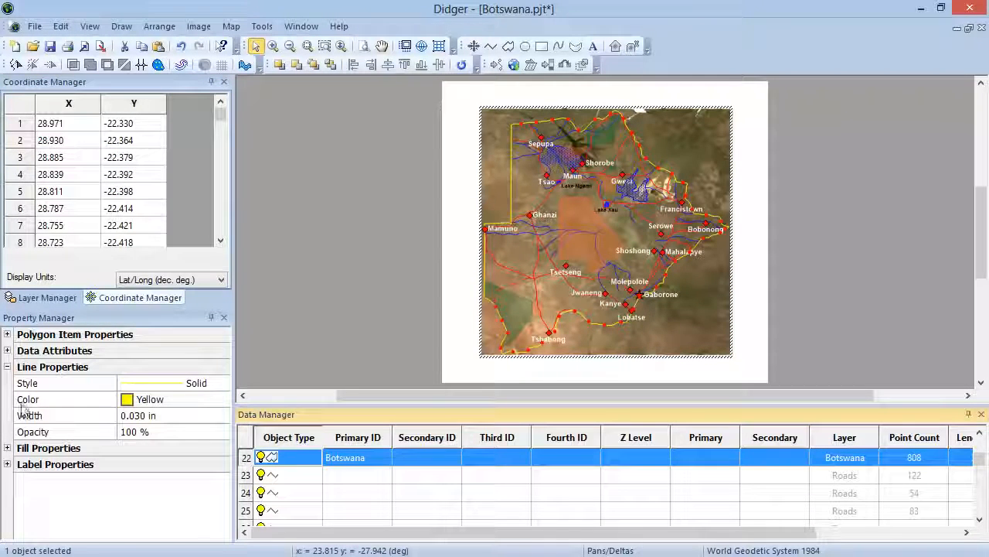
left_click(154, 400)
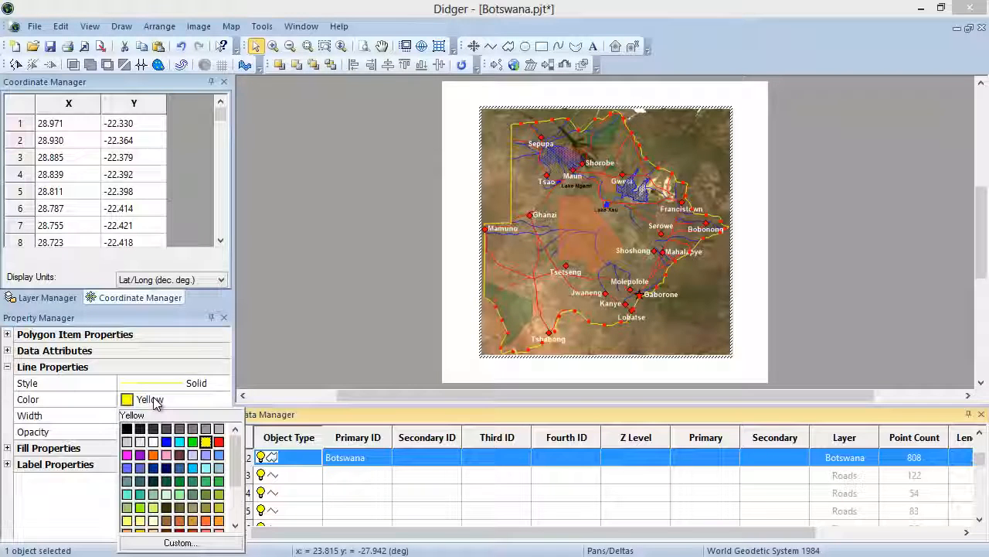
left_click(166, 442)
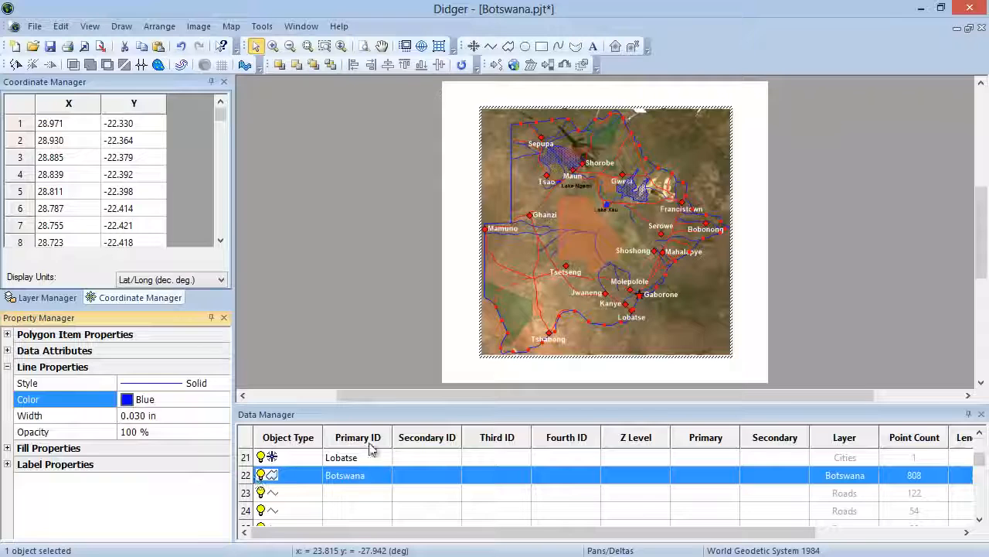
left_click_drag(390, 532, 630, 522)
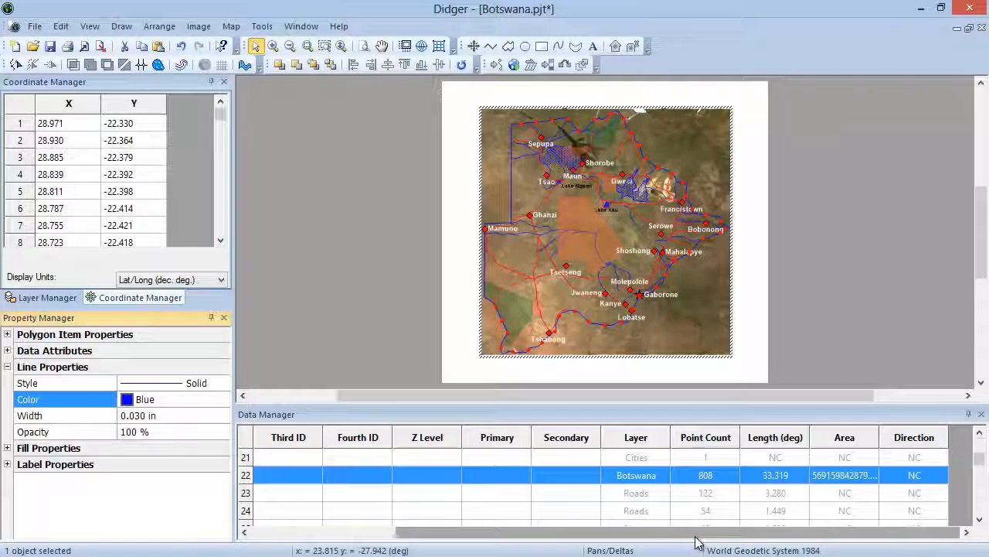
Step: Set the Botswana boundary polygon's Primary ID to Botswana in the Data Manager, and select the WMS image object in the last row
left_click_drag(694, 532, 546, 531)
left_click(371, 488)
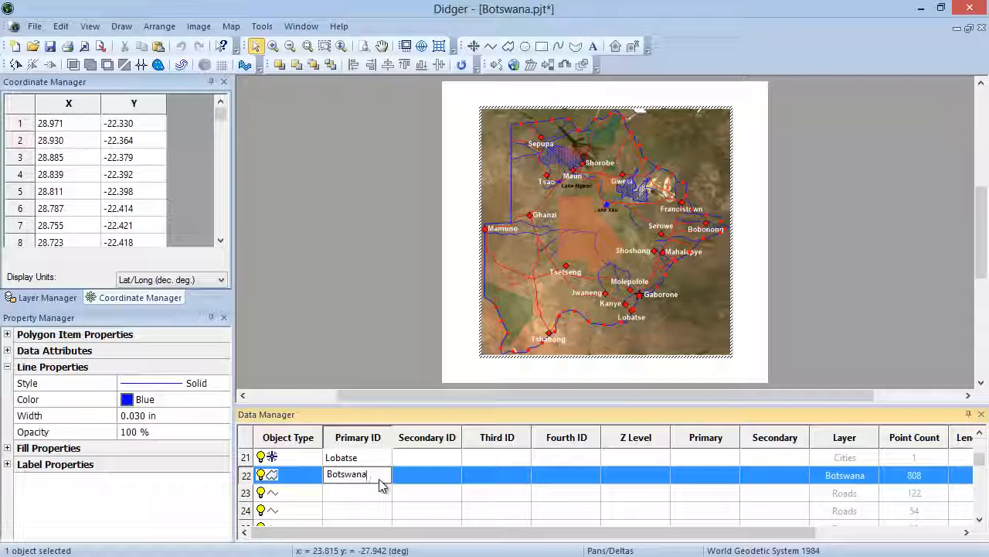
left_click(301, 484)
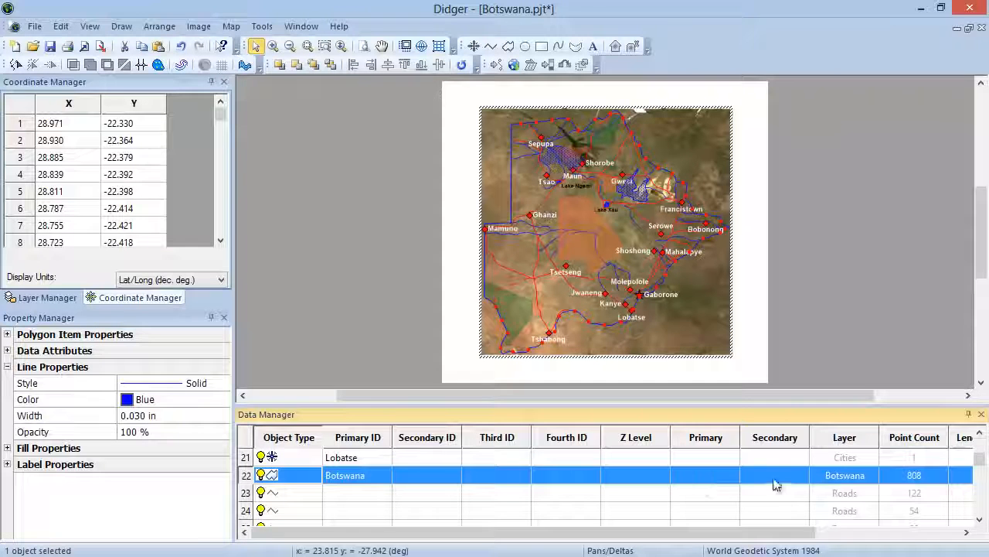
left_click_drag(978, 462, 979, 511)
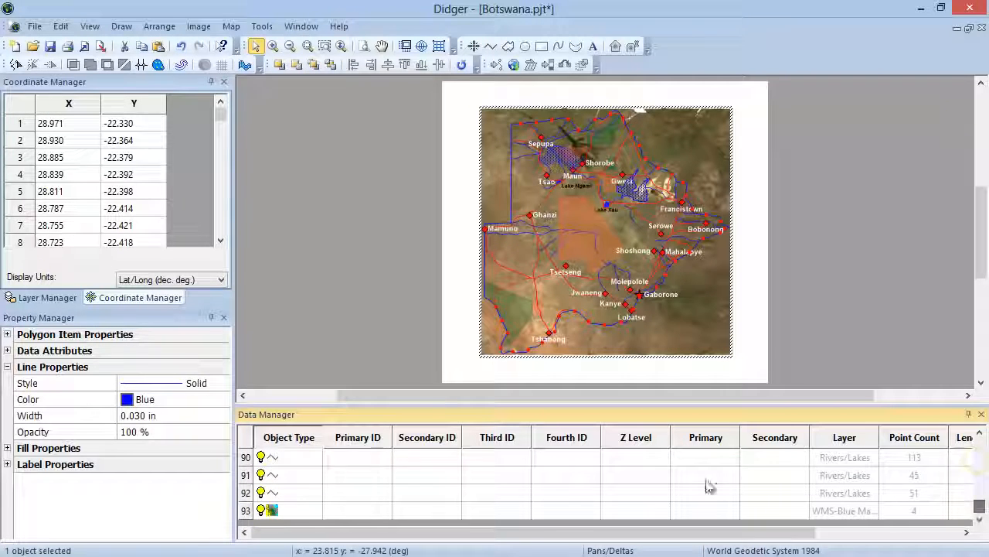
left_click(301, 510)
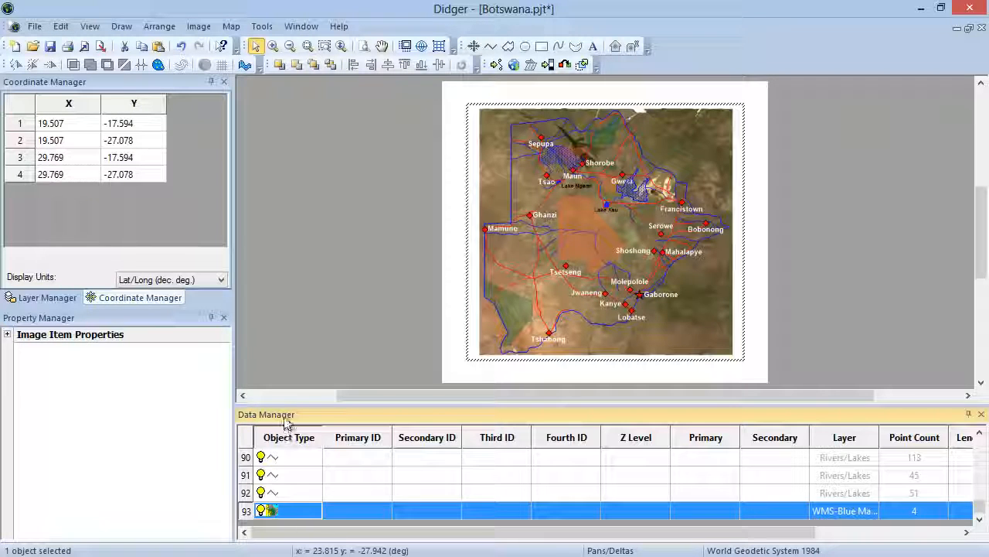
Step: Undock the Data Manager as a floating window over the map, and dock it again below the map view
left_click_drag(287, 415, 321, 296)
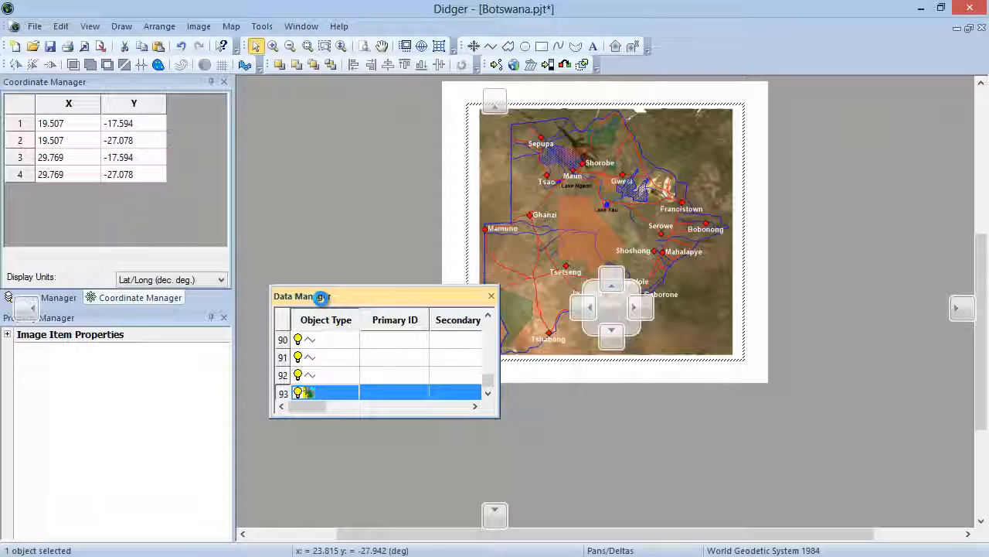
mouse_move(321, 296)
left_mouse_down()
mouse_move(747, 365)
mouse_move(877, 316)
mouse_move(954, 307)
mouse_move(589, 382)
mouse_move(410, 251)
mouse_move(439, 139)
mouse_move(495, 101)
mouse_move(454, 131)
mouse_move(385, 243)
mouse_move(445, 349)
mouse_move(576, 457)
mouse_move(611, 338)
left_mouse_up()
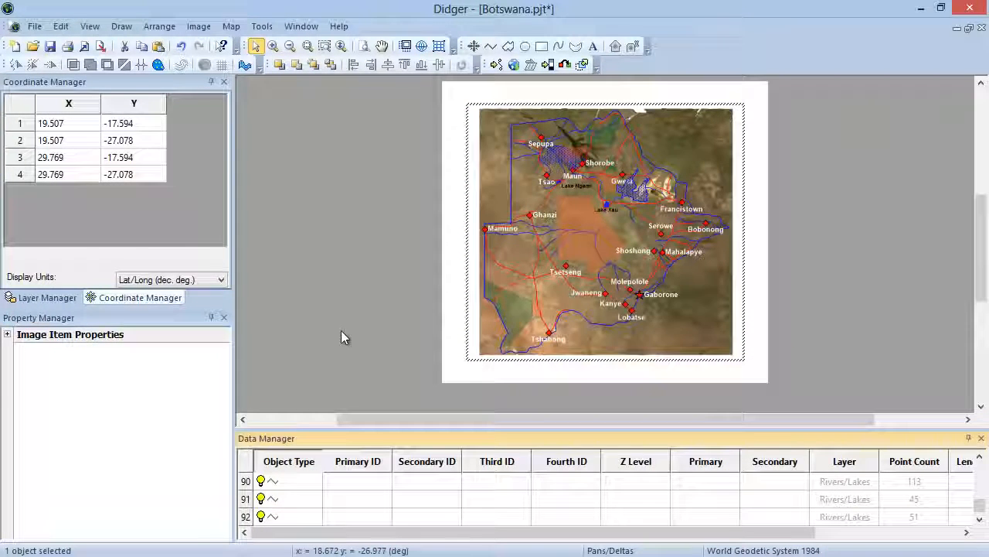
Step: Float the Boundary Tools and Arrange toolbars over the workspace, and dock both again in their original toolbar row
double_click(6, 66)
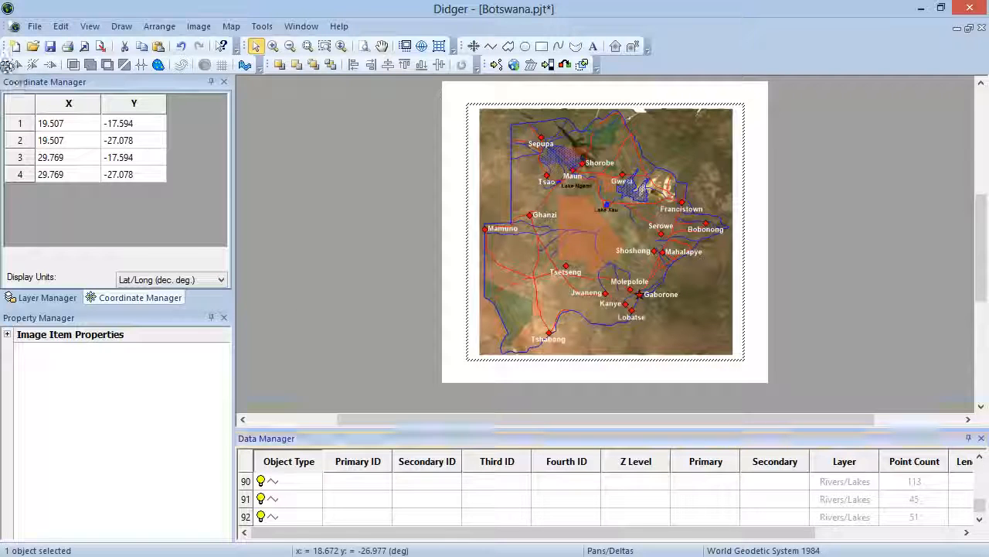
double_click(269, 65)
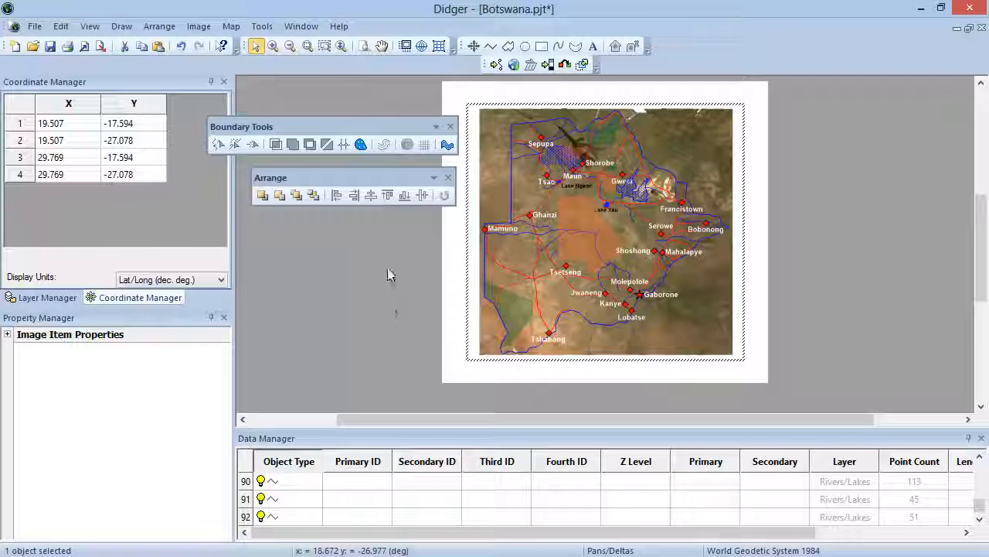
left_click_drag(359, 126, 746, 128)
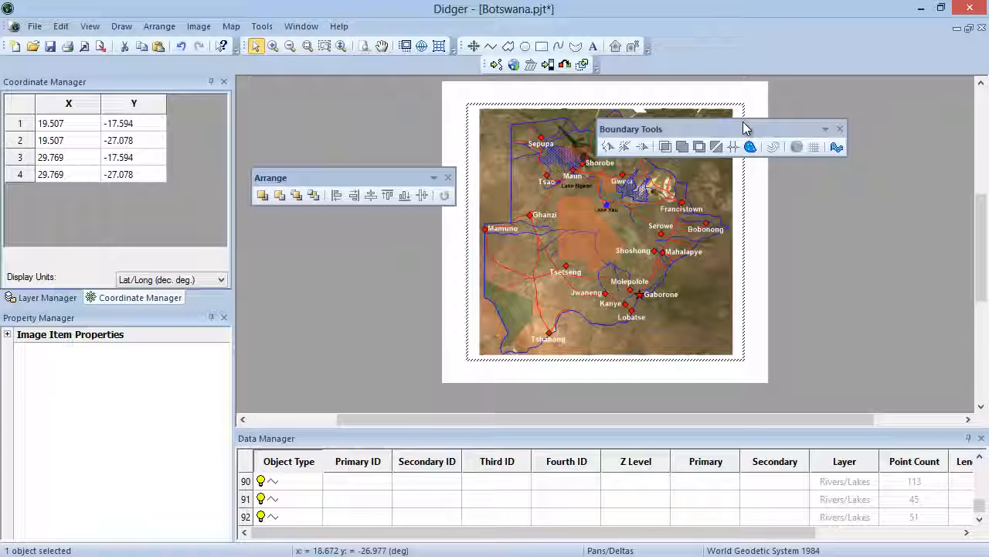
left_click_drag(746, 127, 136, 66)
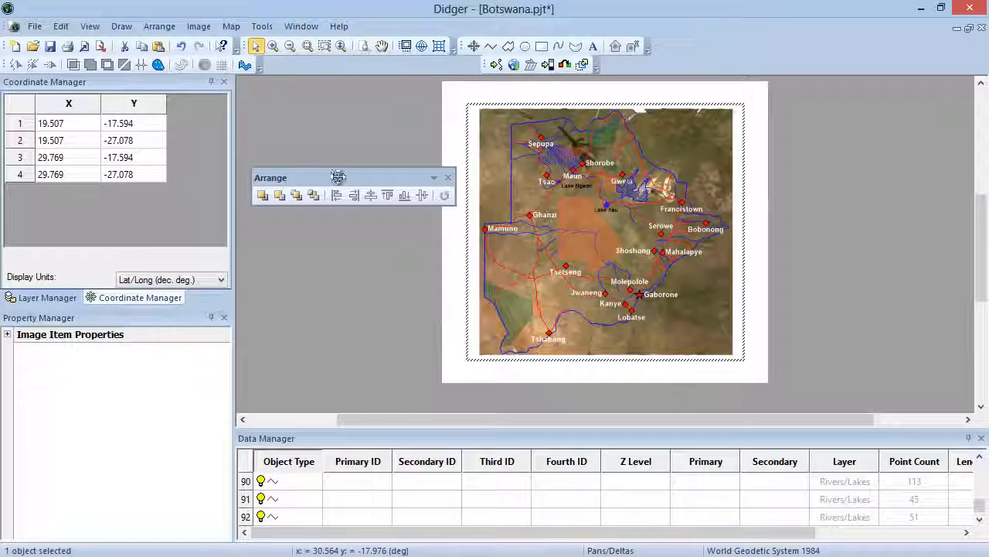
left_click_drag(336, 177, 347, 62)
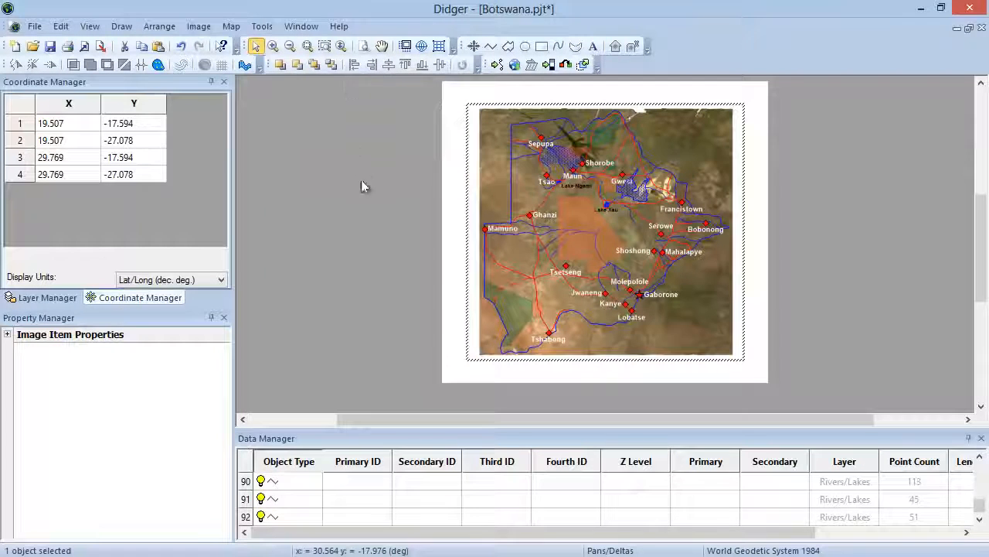